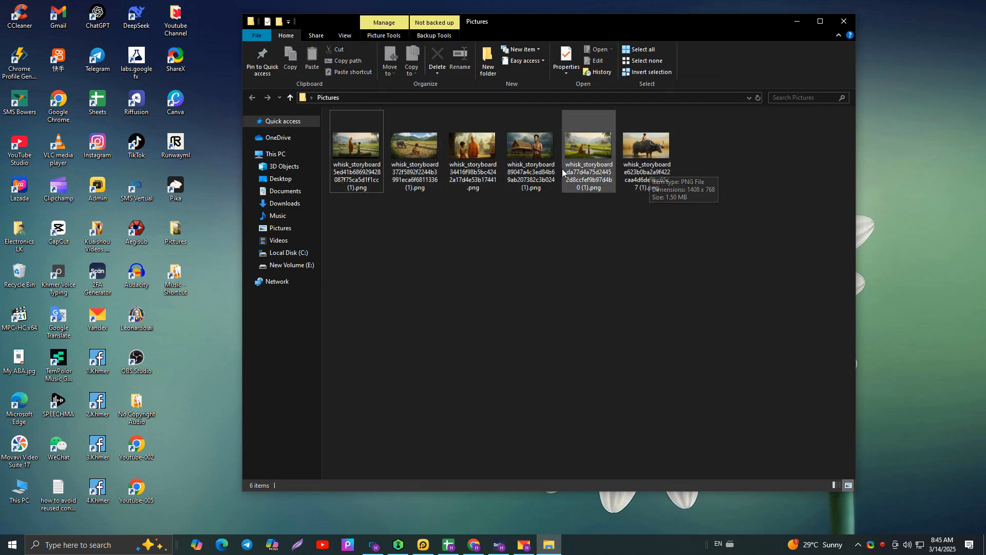
Preview the monk-and-boy temple image and the tattooed man by the hut from the Pictures folder, and close the folder.
{"action": "double_click", "coordinate": [489, 159]}
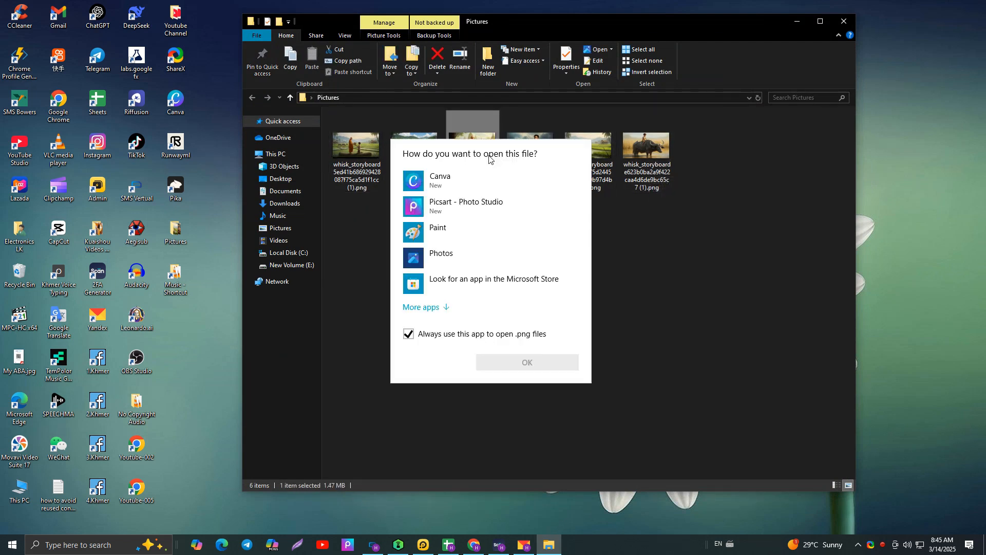
{"action": "left_click", "coordinate": [678, 274]}
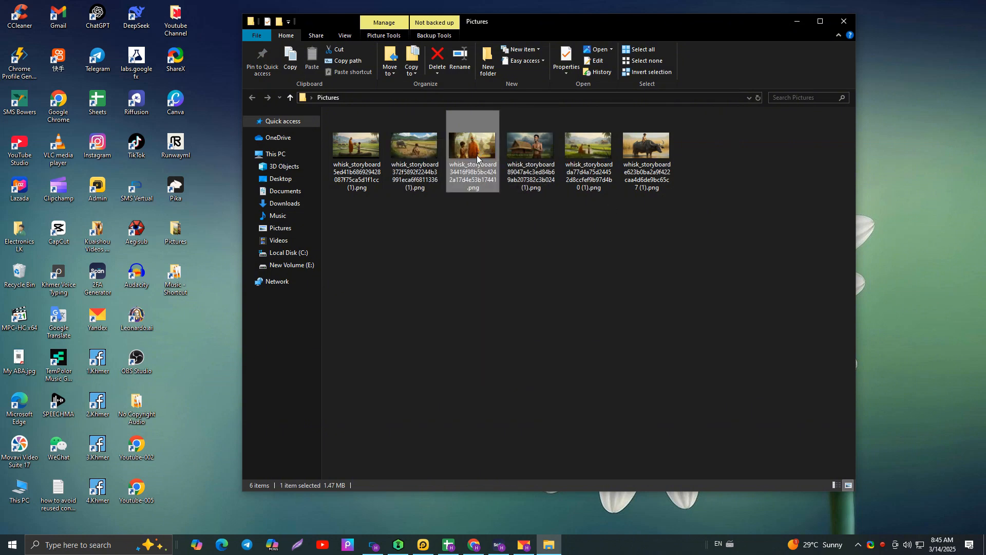
{"action": "right_click", "coordinate": [477, 154]}
{"action": "left_click", "coordinate": [531, 180]}
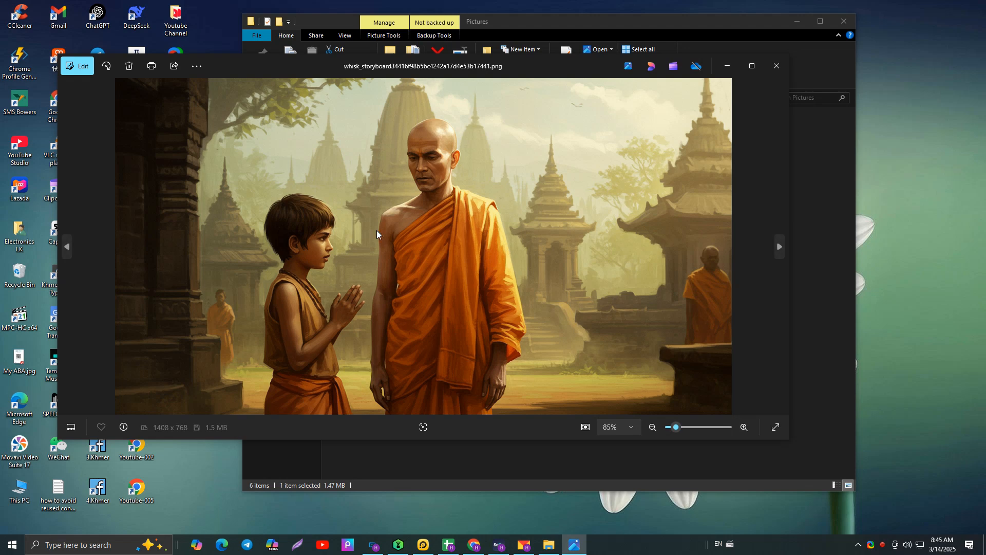
{"action": "left_click", "coordinate": [781, 72]}
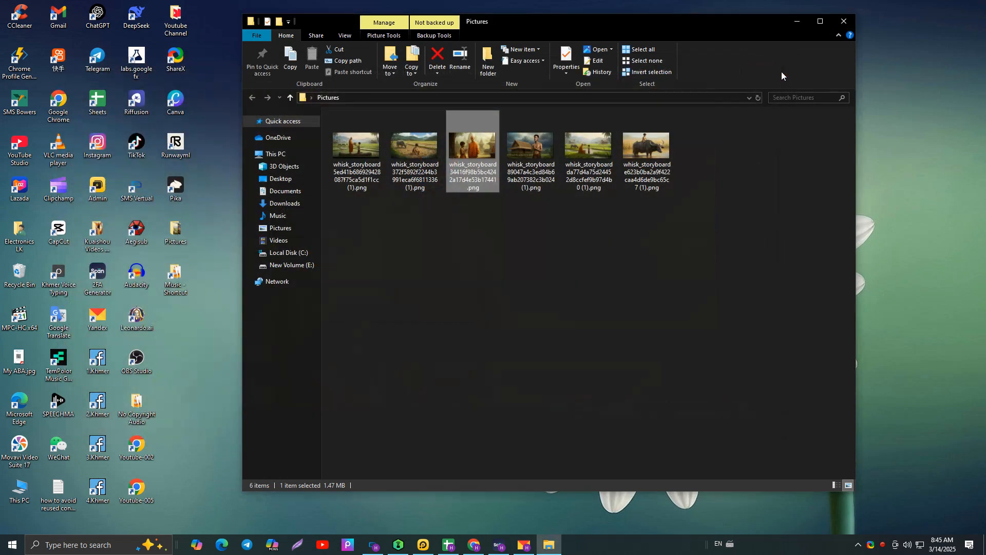
{"action": "right_click", "coordinate": [537, 168]}
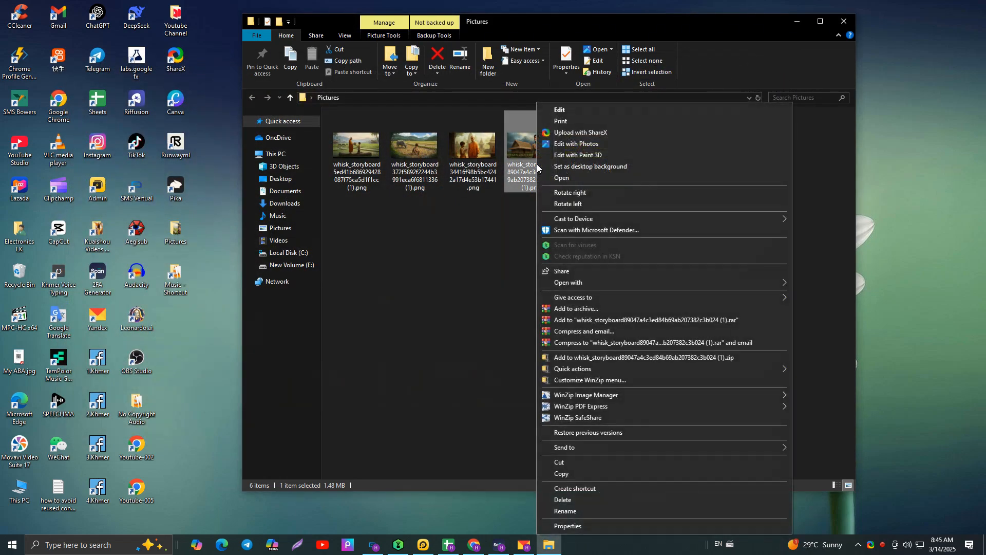
{"action": "left_click", "coordinate": [577, 178]}
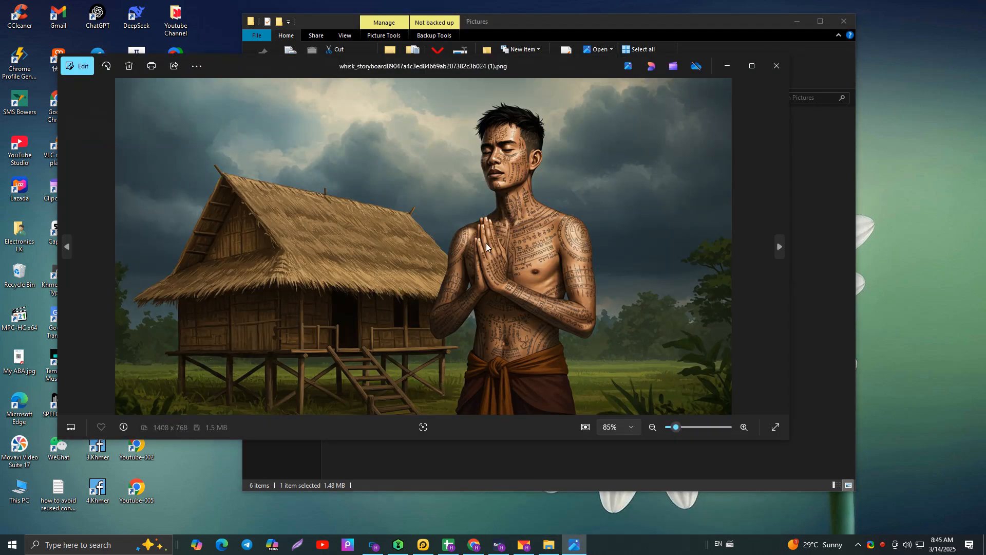
{"action": "left_click", "coordinate": [778, 62]}
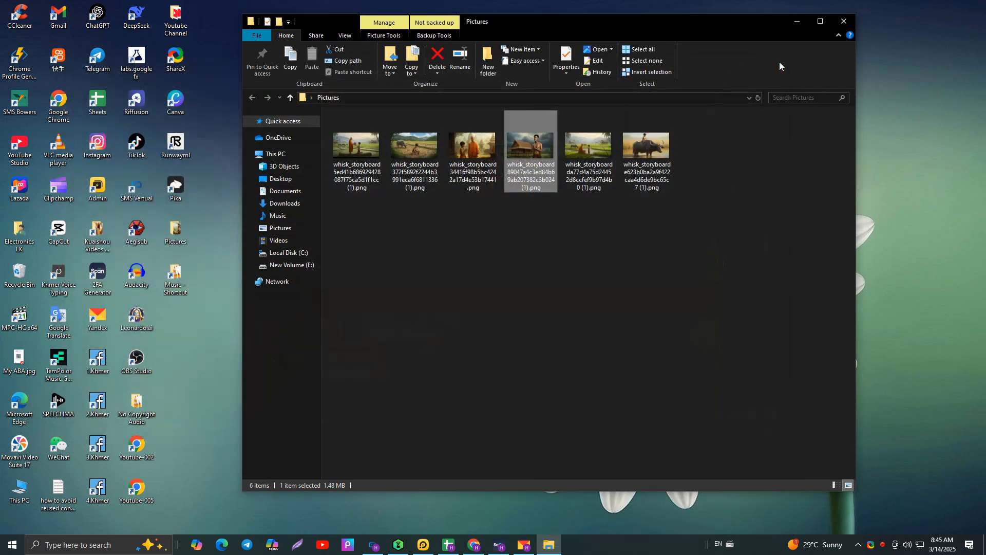
{"action": "left_click", "coordinate": [843, 21]}
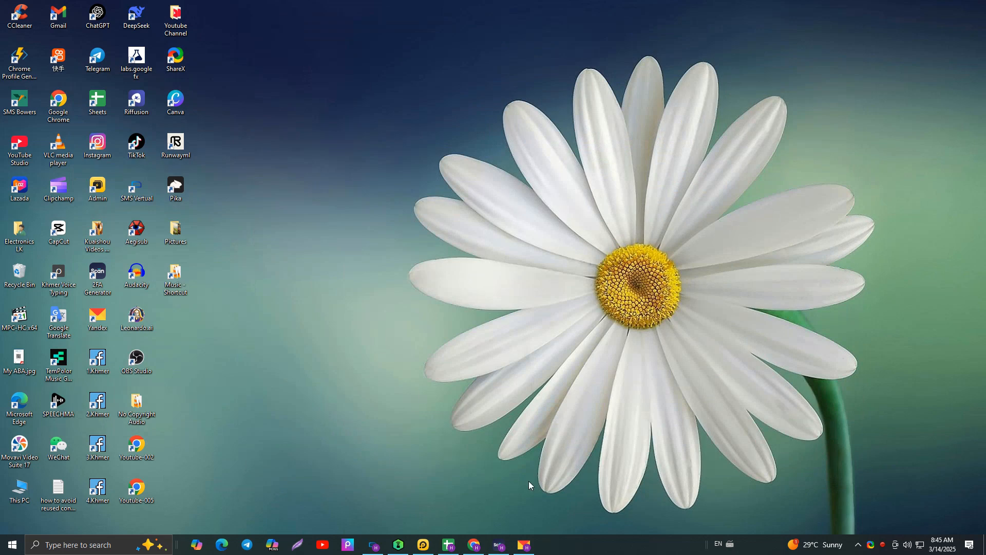
Switch to Hailuo AI in Chrome and open its video creation page.
{"action": "left_click", "coordinate": [474, 544]}
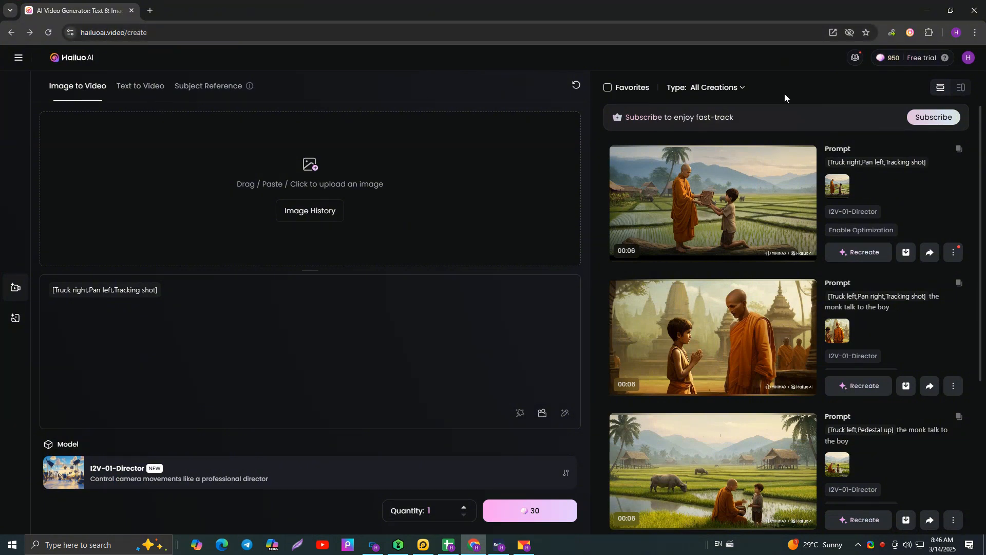
{"action": "left_click", "coordinate": [966, 59]}
{"action": "left_click", "coordinate": [18, 57]}
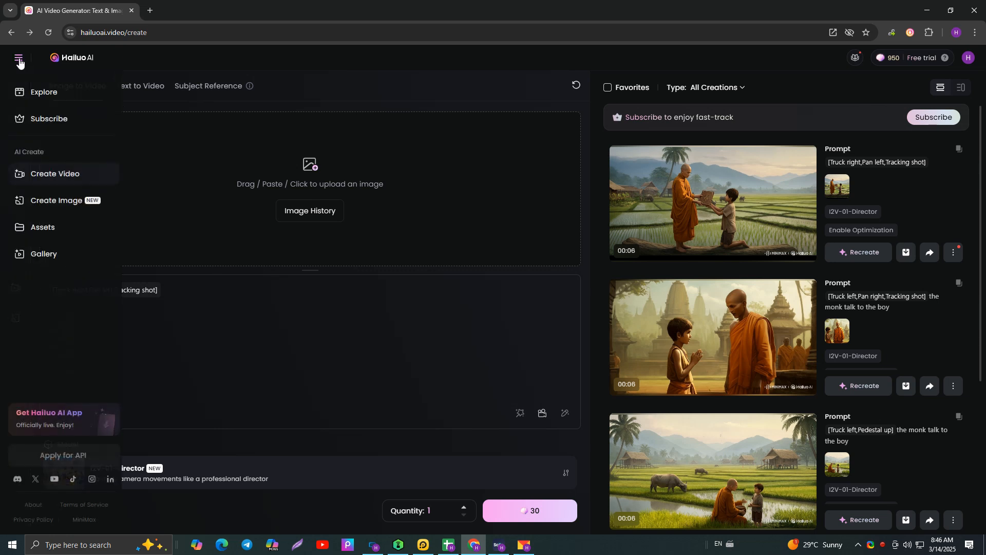
{"action": "left_click", "coordinate": [54, 177]}
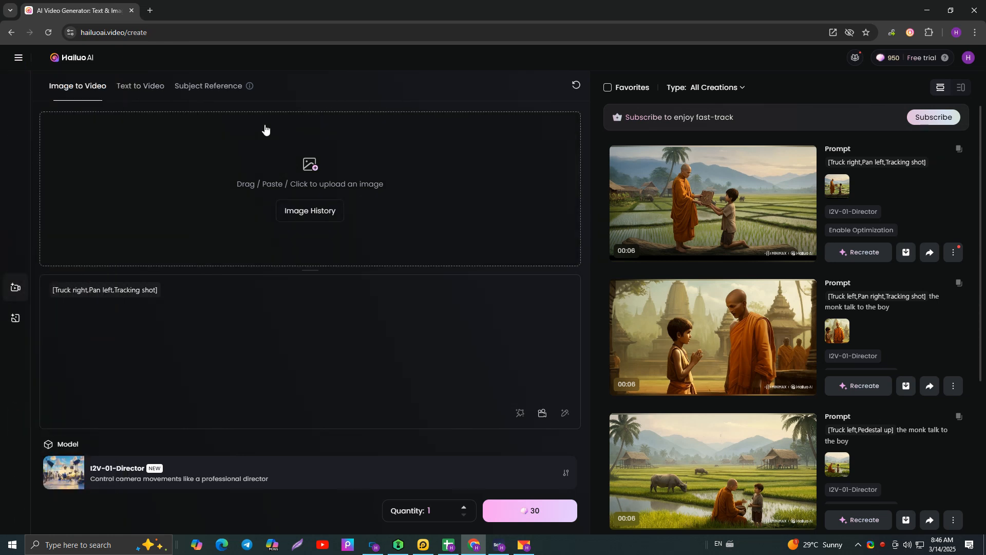
Upload whisk_storyboard89047a4c3ed84b69ab207382c3b024 (1).png from the Pictures folder as the Image to Video source.
{"action": "left_click", "coordinate": [313, 168]}
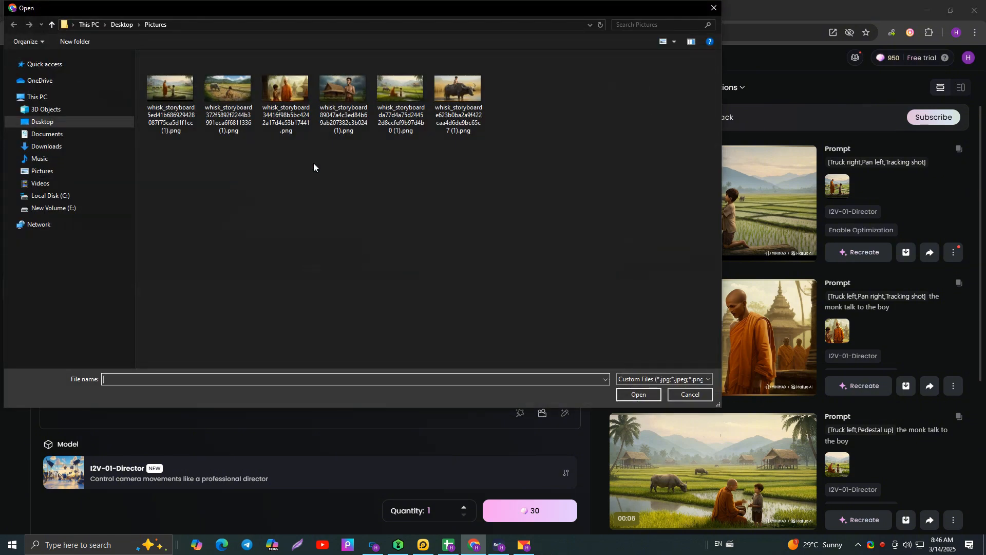
{"action": "left_click", "coordinate": [344, 93]}
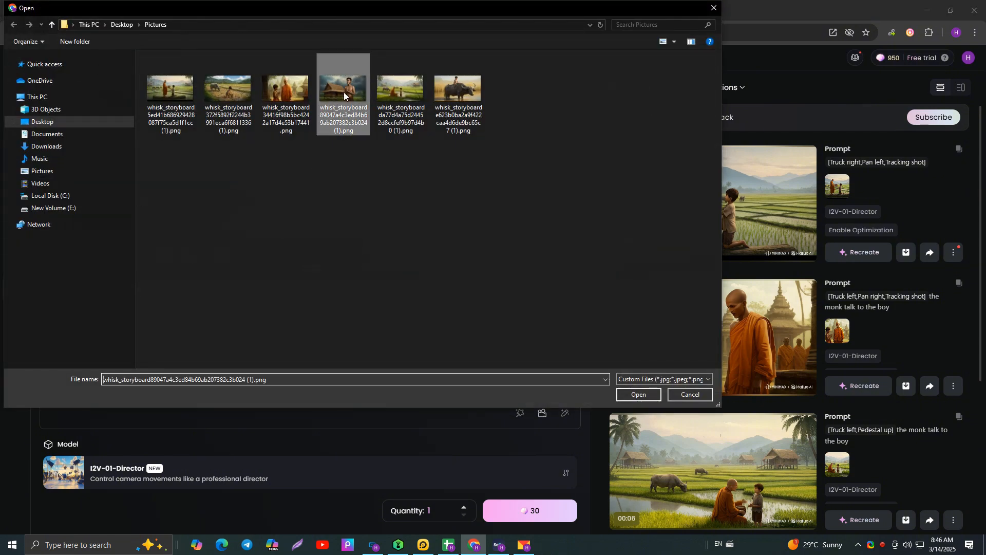
{"action": "left_click", "coordinate": [637, 395]}
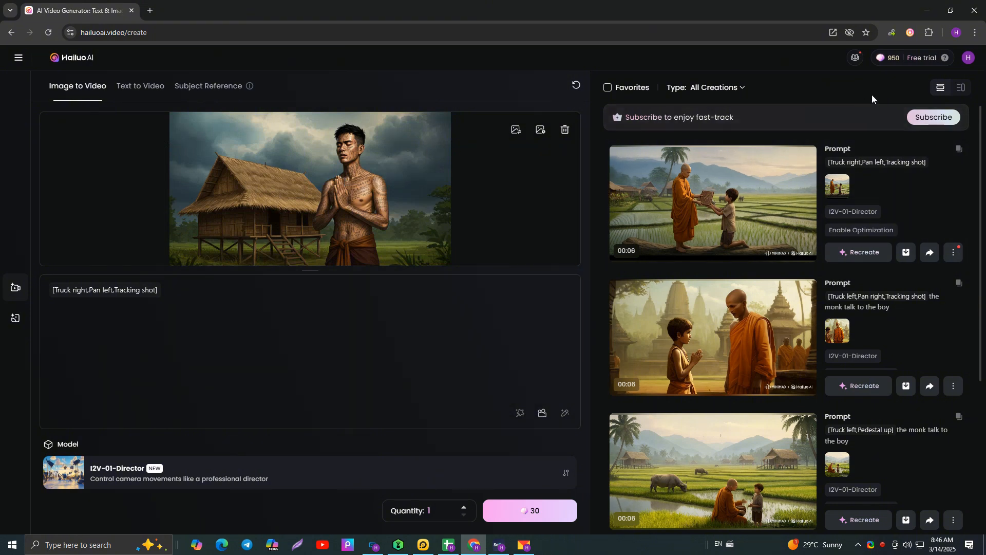
Add the Left circling cinematic shot to the prompt, after the existing [Truck right,Pan left,Tracking shot] camera movement.
{"action": "mouse_move", "coordinate": [892, 68]}
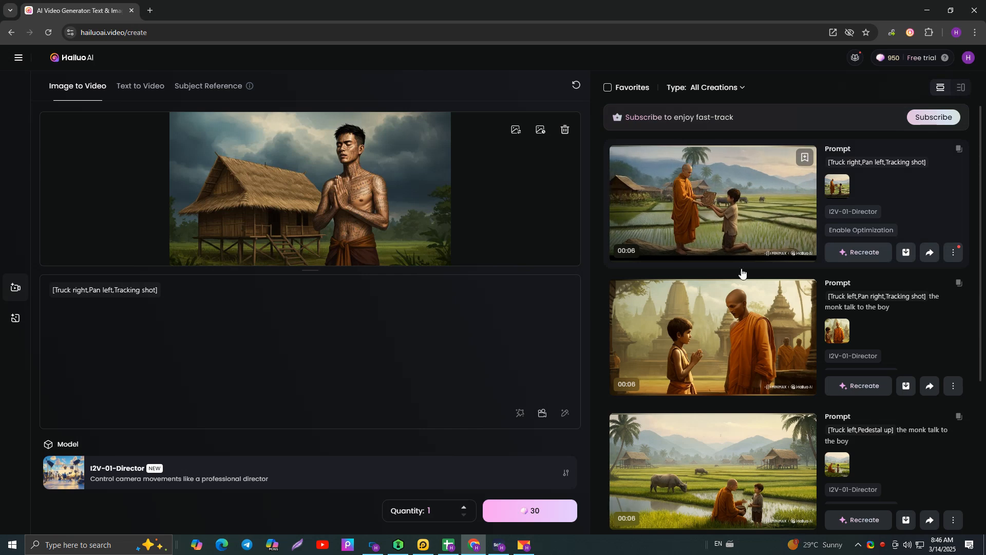
{"action": "scroll", "coordinate": [732, 329], "scroll_direction": "down", "scroll_amount": 4}
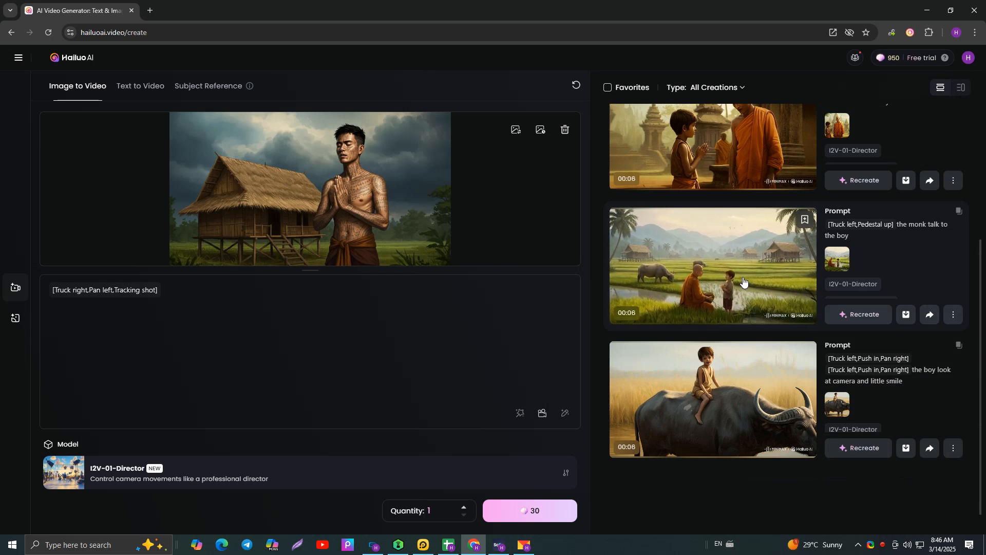
{"action": "scroll", "coordinate": [742, 281], "scroll_direction": "up", "scroll_amount": 3}
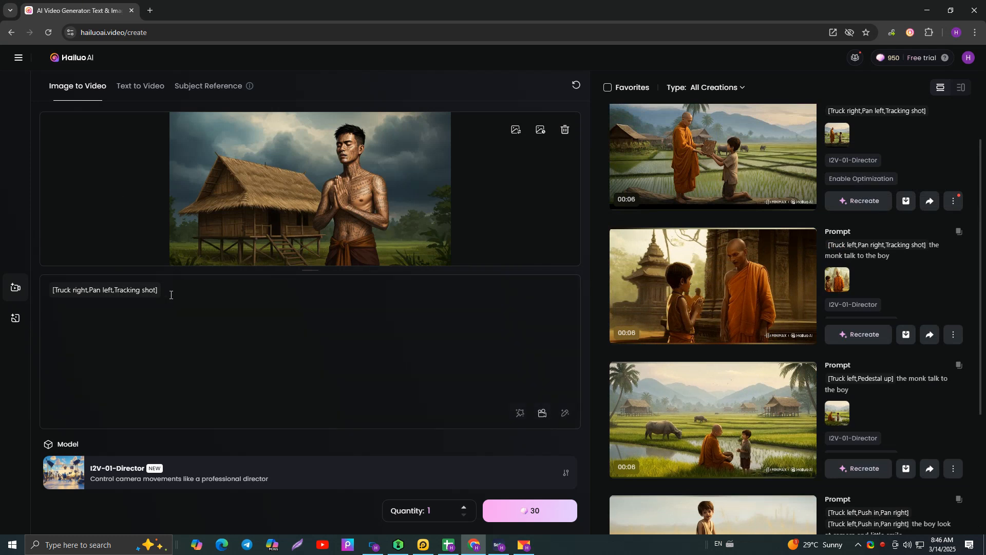
{"action": "left_click", "coordinate": [541, 414]}
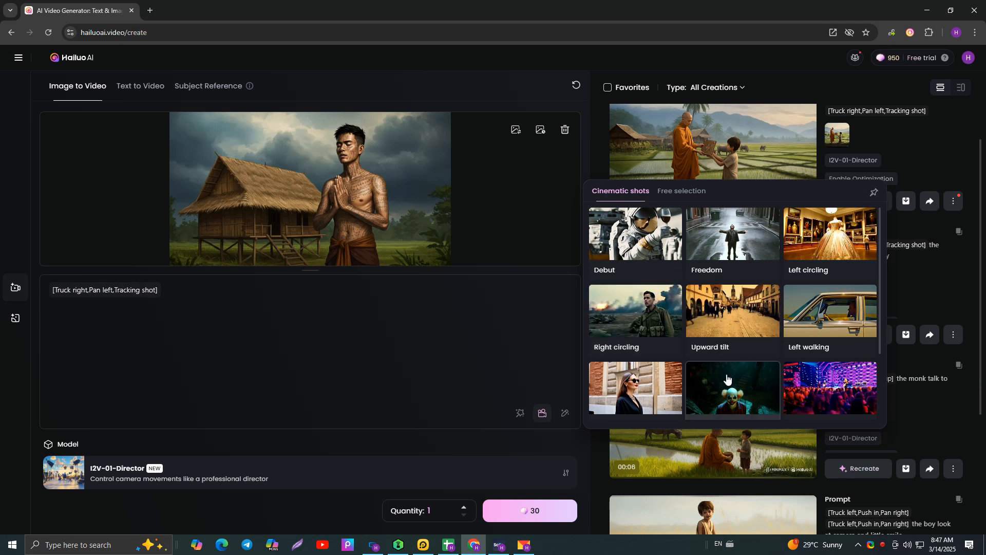
{"action": "scroll", "coordinate": [729, 370], "scroll_direction": "down", "scroll_amount": 2}
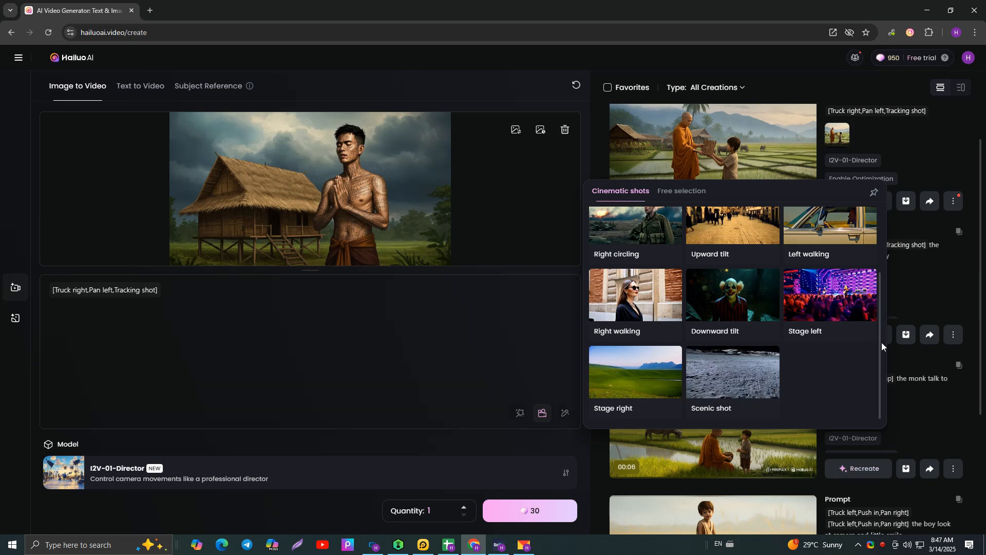
{"action": "scroll", "coordinate": [762, 347], "scroll_direction": "up", "scroll_amount": 2}
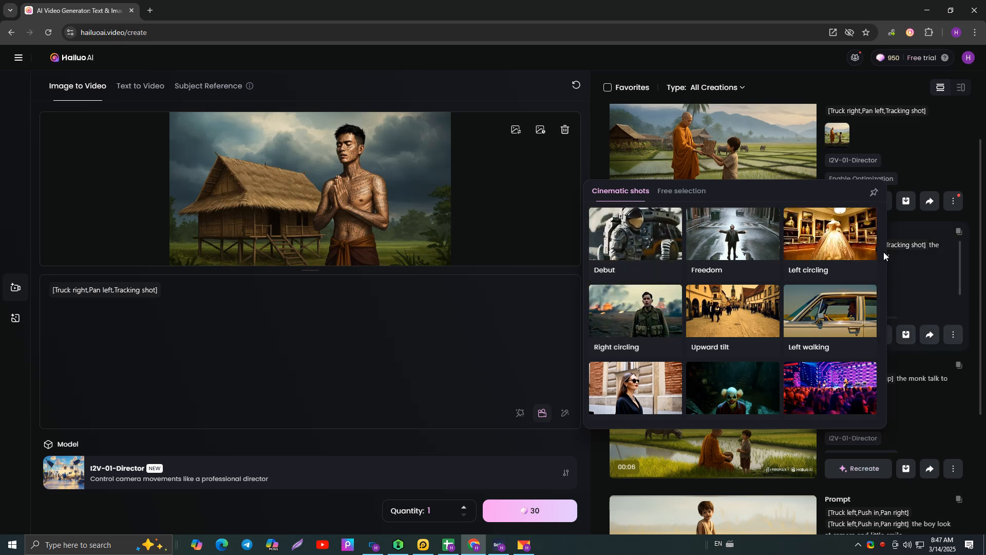
{"action": "left_click", "coordinate": [824, 248]}
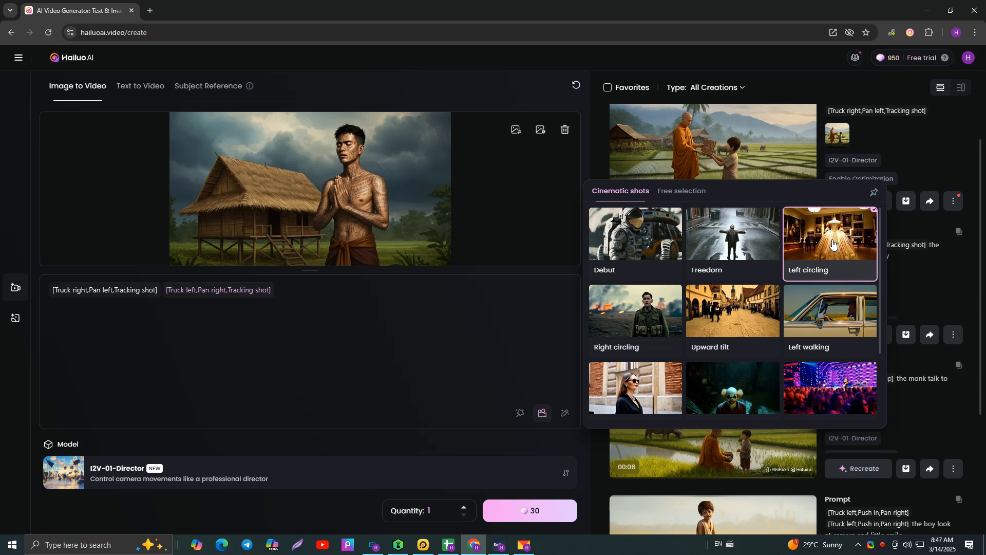
{"action": "left_click", "coordinate": [305, 288]}
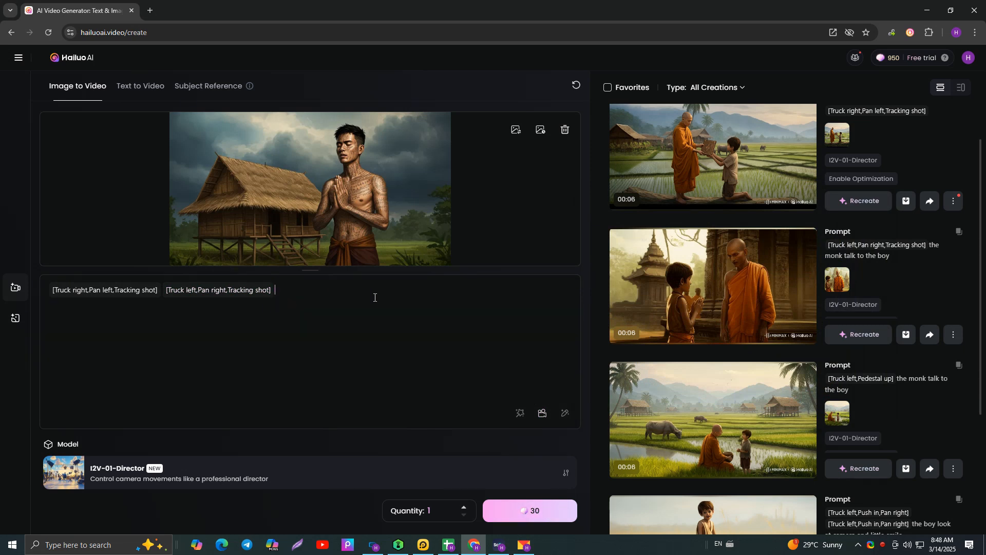
{"action": "type", "text": "he"}
{"action": "type", "text": "s his eye"}
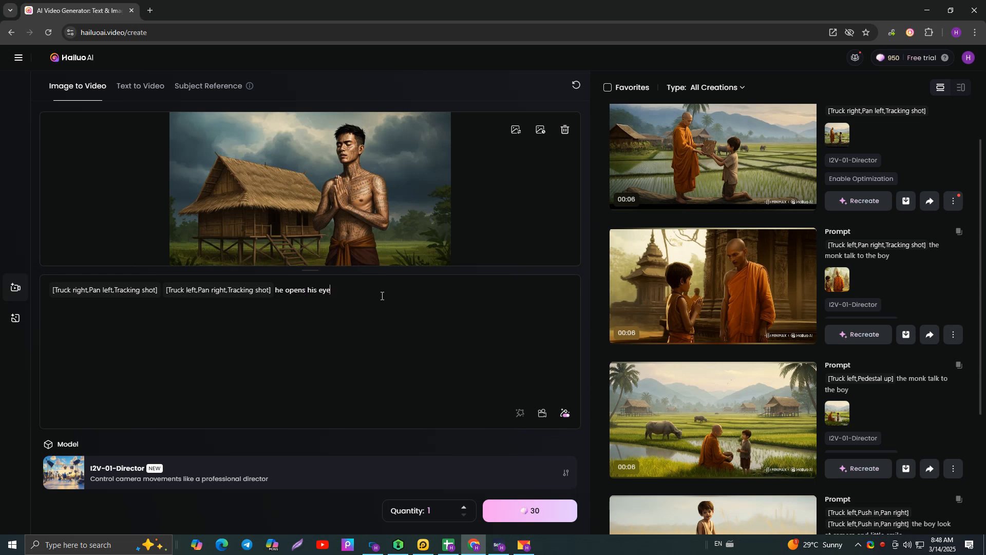
{"action": "key", "text": "BackSpace"}
{"action": "key", "text": "BackSpace"}
{"action": "key", "text": "BackSpace"}
{"action": "key", "text": "BackSpace"}
{"action": "key", "text": "BackSpace"}
{"action": "key", "text": "BackSpace"}
{"action": "key", "text": "BackSpace"}
{"action": "key", "text": "BackSpace"}
{"action": "key", "text": "BackSpace"}
{"action": "key", "text": "BackSpace"}
{"action": "key", "text": "BackSpace"}
Generate one video from the uploaded image and camera-movement prompt, play the finished clip, and return to the creation page.
{"action": "left_click", "coordinate": [514, 509]}
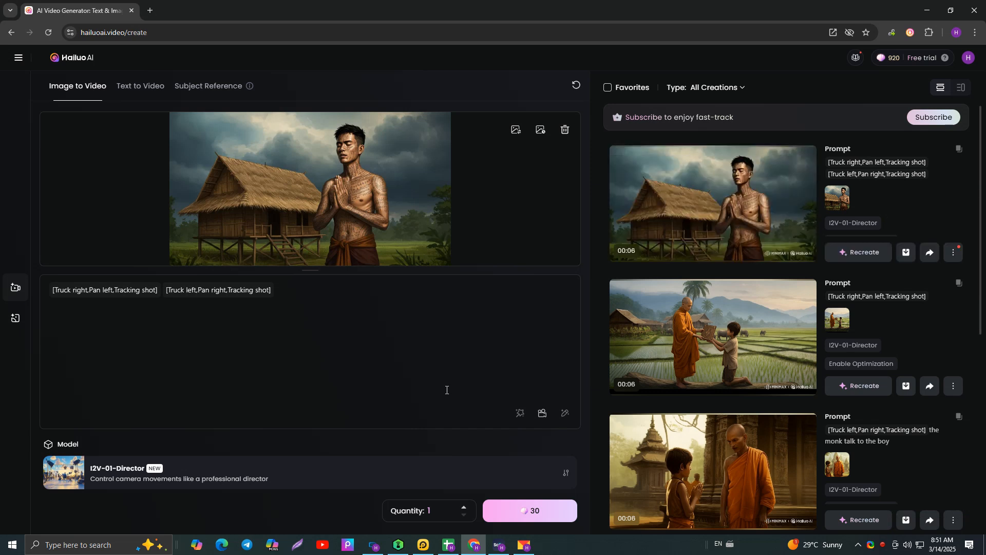
{"action": "left_click", "coordinate": [722, 198]}
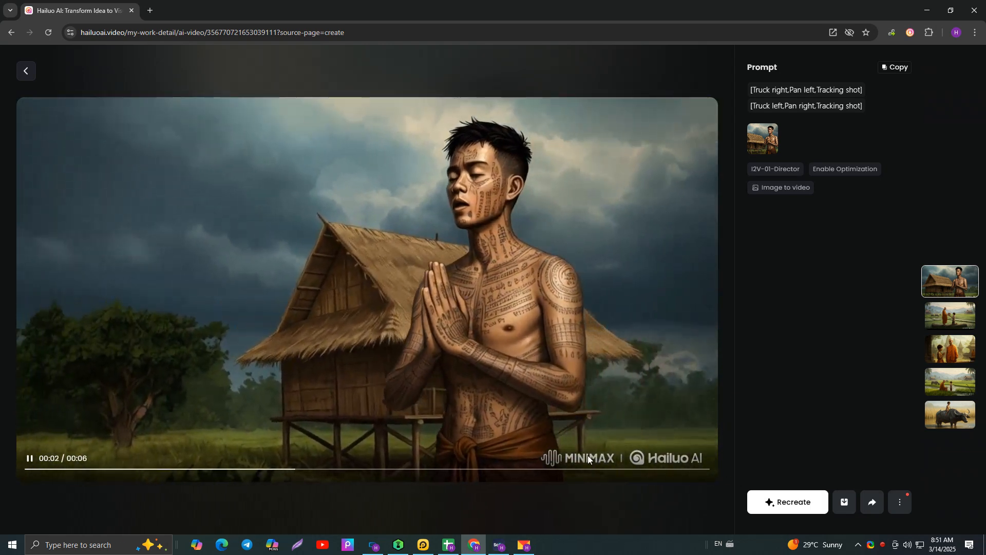
{"action": "left_click", "coordinate": [28, 72]}
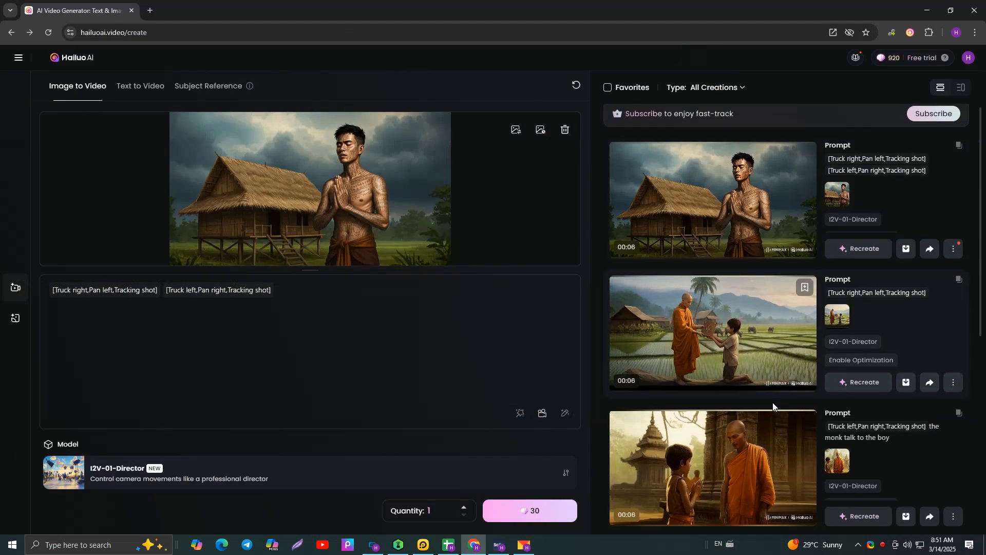
Play the earlier generated clips of the boy on the buffalo, the rice-field talk, the temple talk and the monk handing over a book.
{"action": "scroll", "coordinate": [772, 403], "scroll_direction": "down", "scroll_amount": 7}
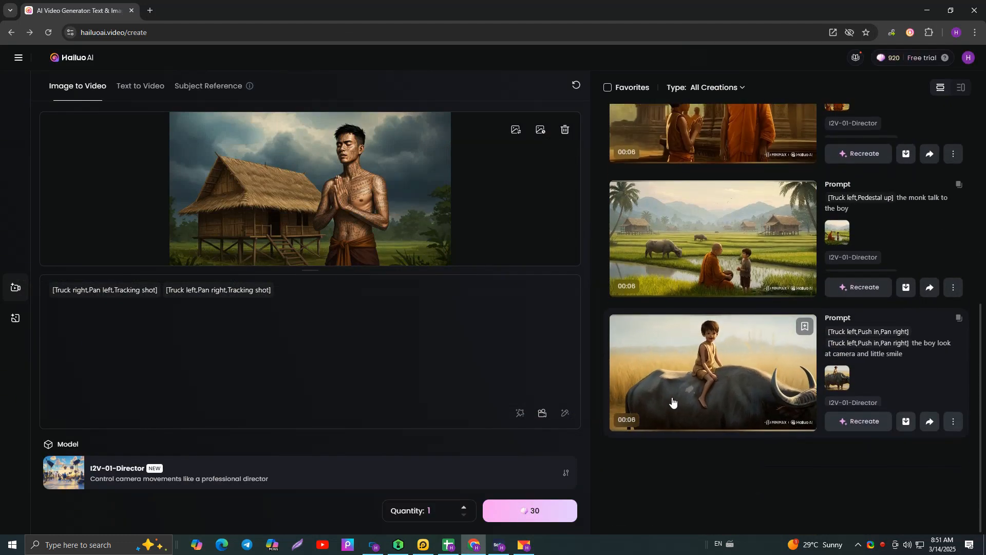
{"action": "left_click", "coordinate": [713, 378]}
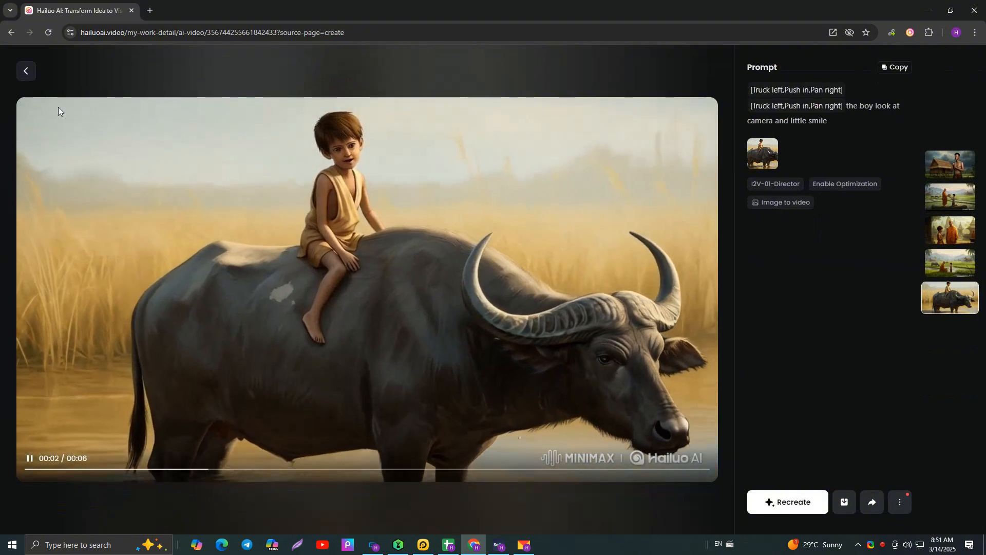
{"action": "left_click", "coordinate": [31, 70]}
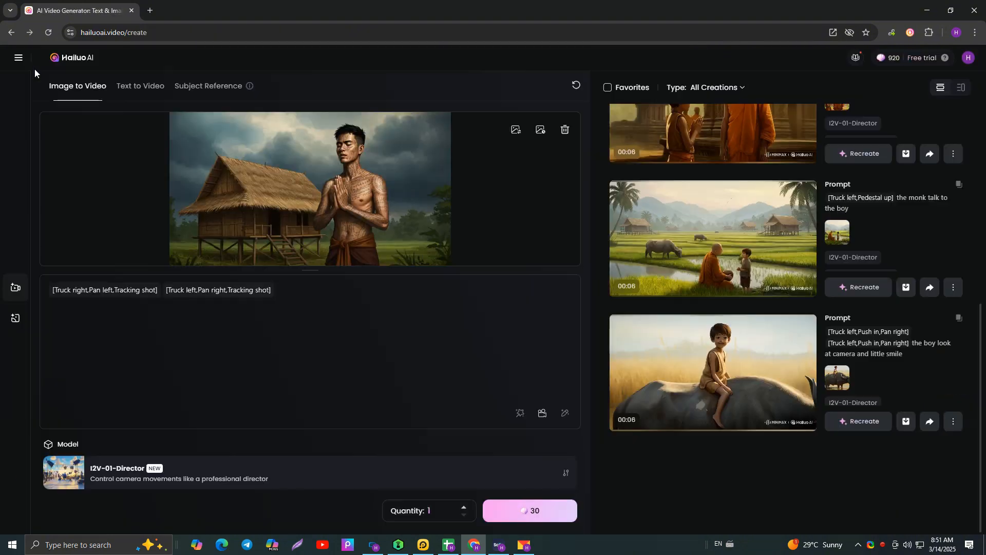
{"action": "left_click", "coordinate": [748, 261]}
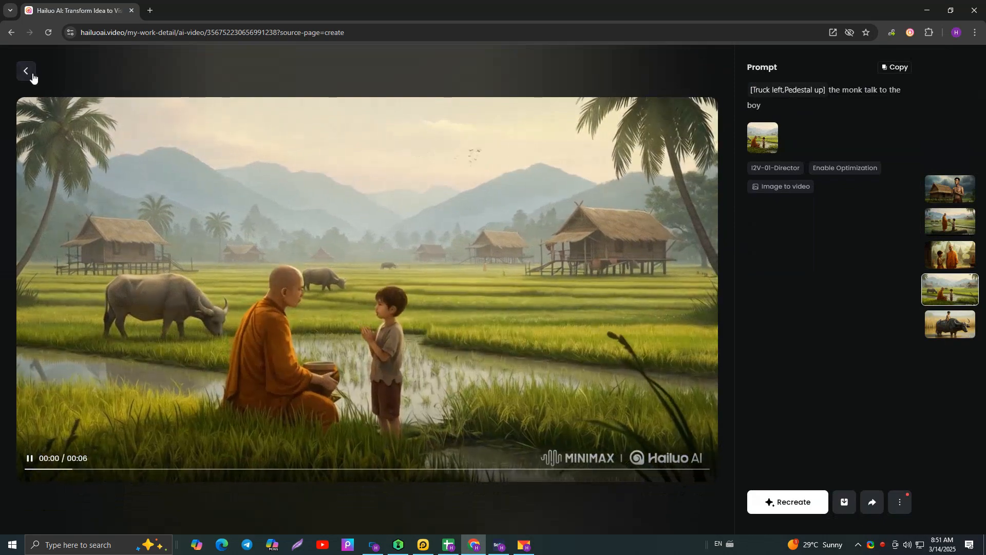
{"action": "left_click", "coordinate": [30, 72]}
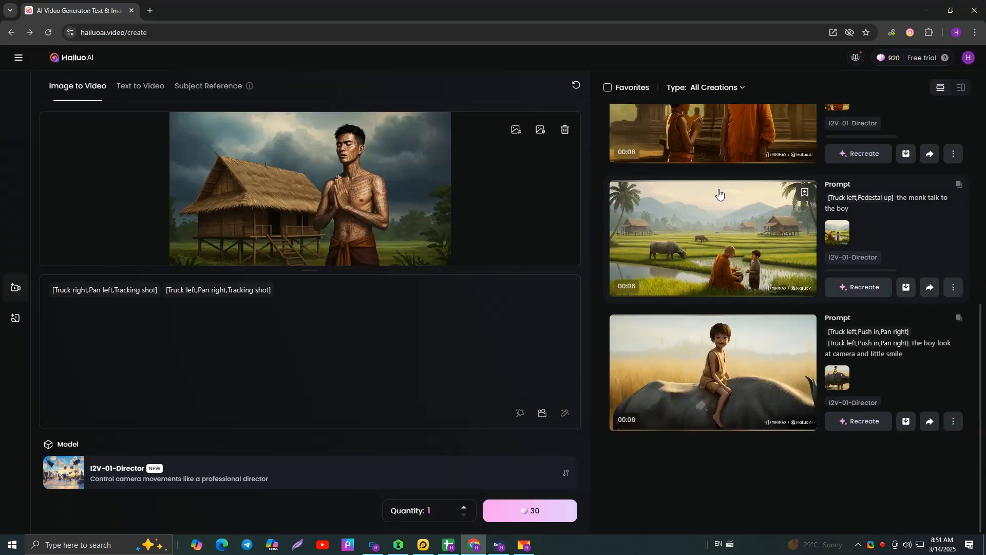
{"action": "scroll", "coordinate": [707, 192], "scroll_direction": "up", "scroll_amount": 2}
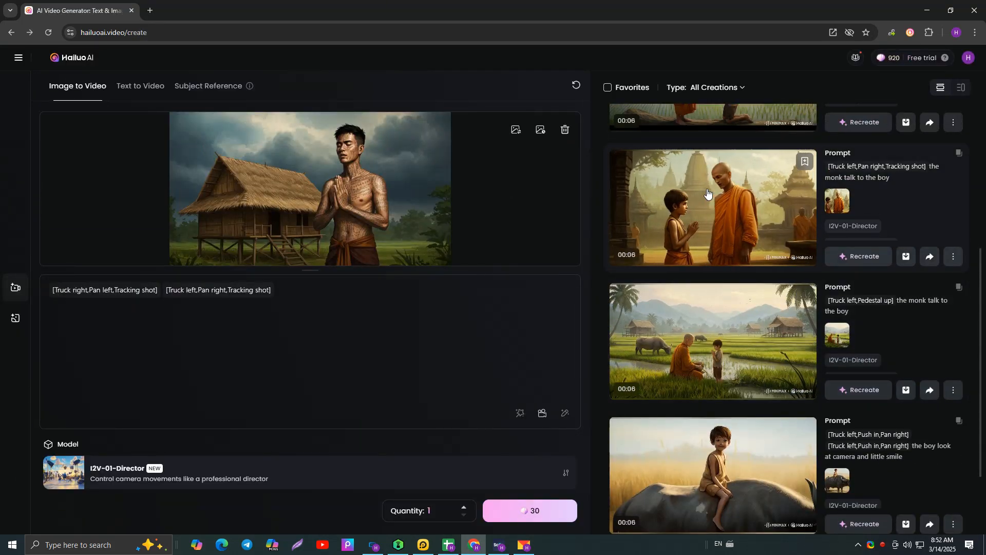
{"action": "left_click", "coordinate": [708, 193]}
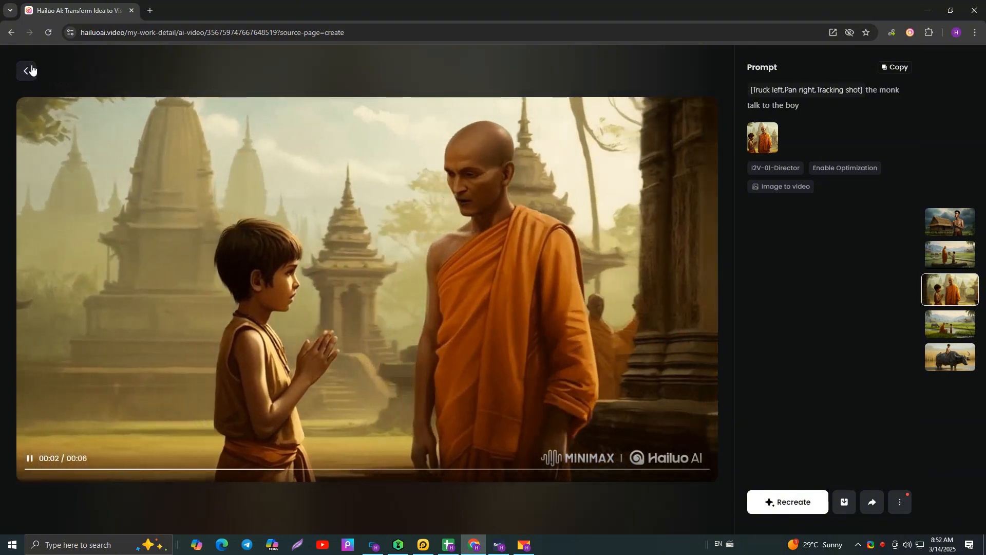
{"action": "left_click", "coordinate": [26, 71]}
{"action": "scroll", "coordinate": [682, 377], "scroll_direction": "up", "scroll_amount": 3}
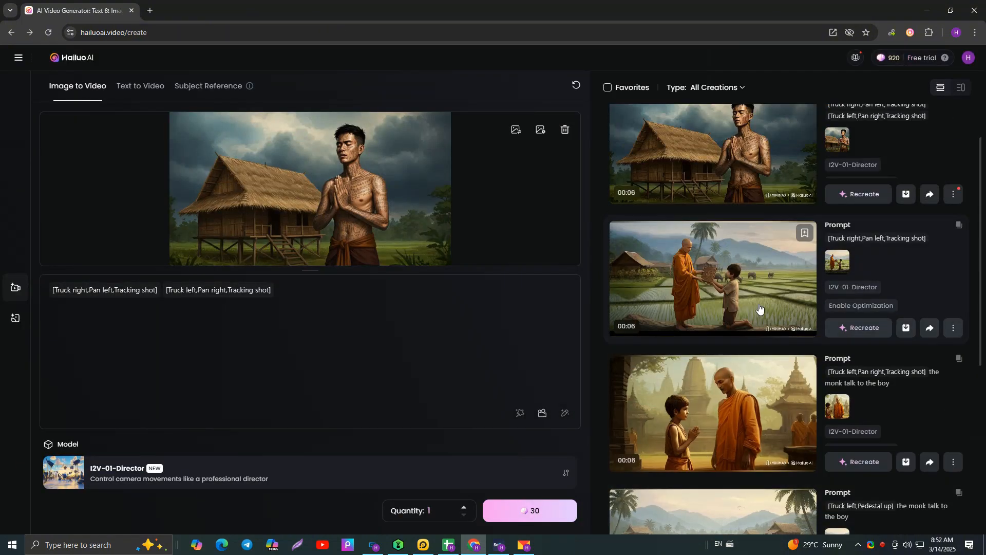
{"action": "left_click", "coordinate": [748, 294]}
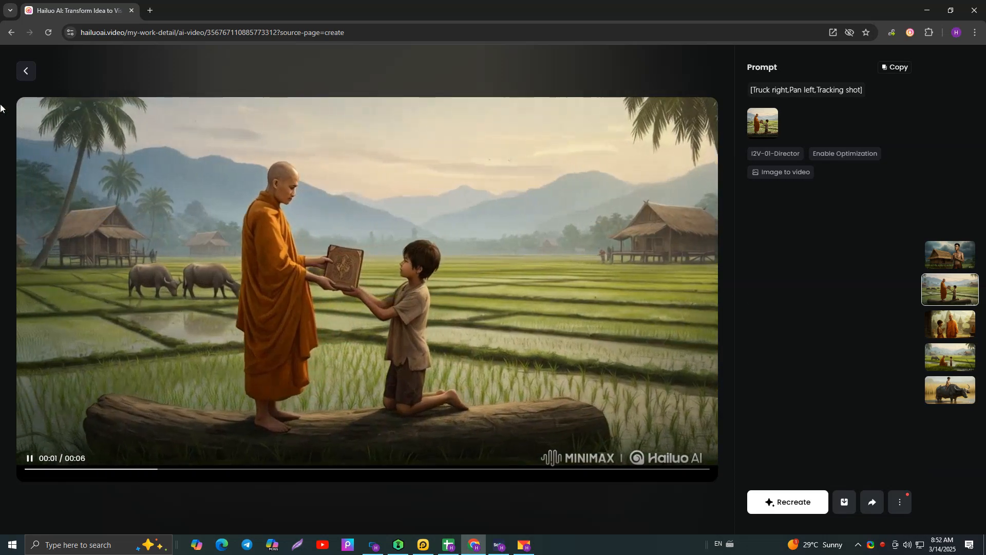
Return to the creation page, play the generated clip of the tattooed man praying by the hut, and go back to the creations list.
{"action": "left_click", "coordinate": [27, 73]}
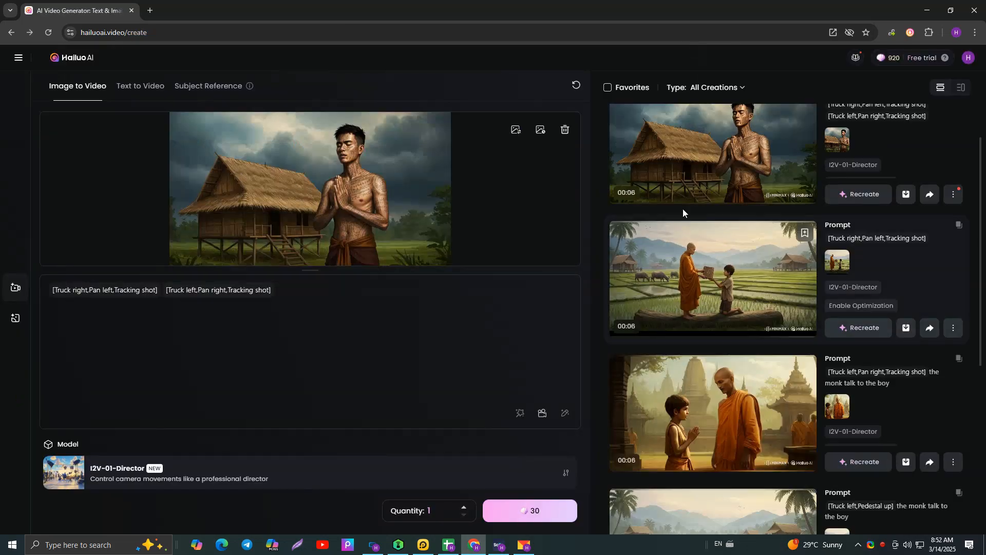
{"action": "left_click", "coordinate": [744, 164]}
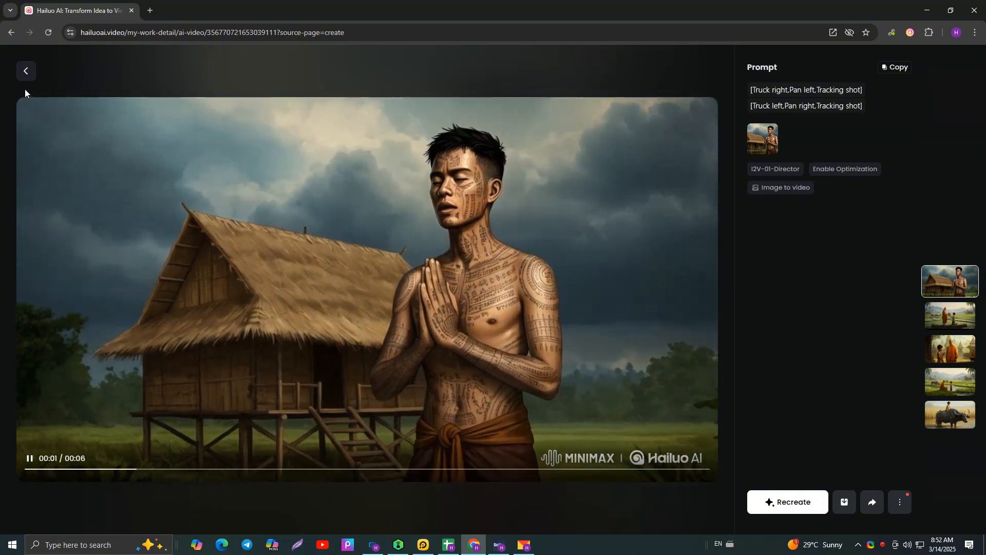
{"action": "left_click", "coordinate": [26, 72]}
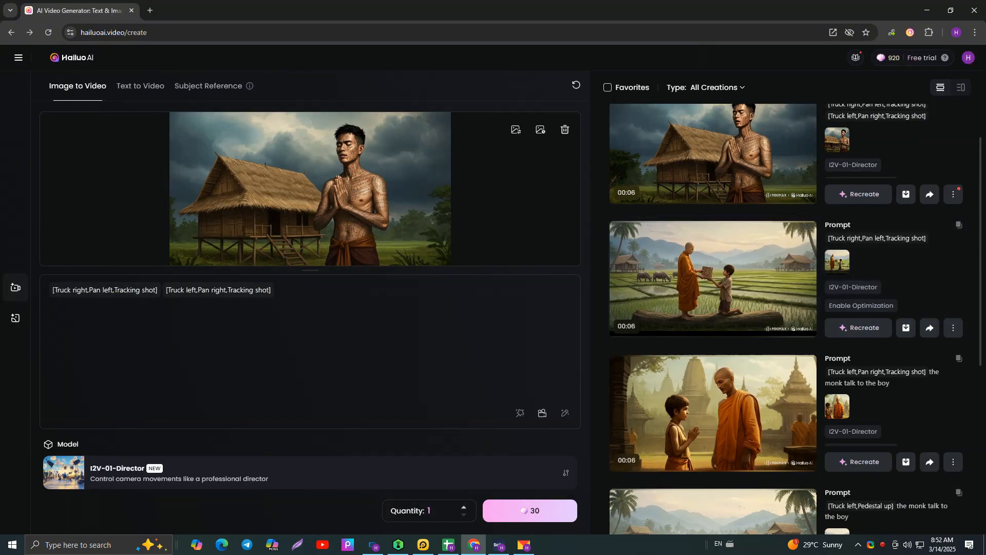
Download the tattooed man's clip with watermark, show the file in the Downloads folder, and minimise the browser.
{"action": "scroll", "coordinate": [768, 315], "scroll_direction": "up", "scroll_amount": 1}
{"action": "left_click", "coordinate": [954, 252]}
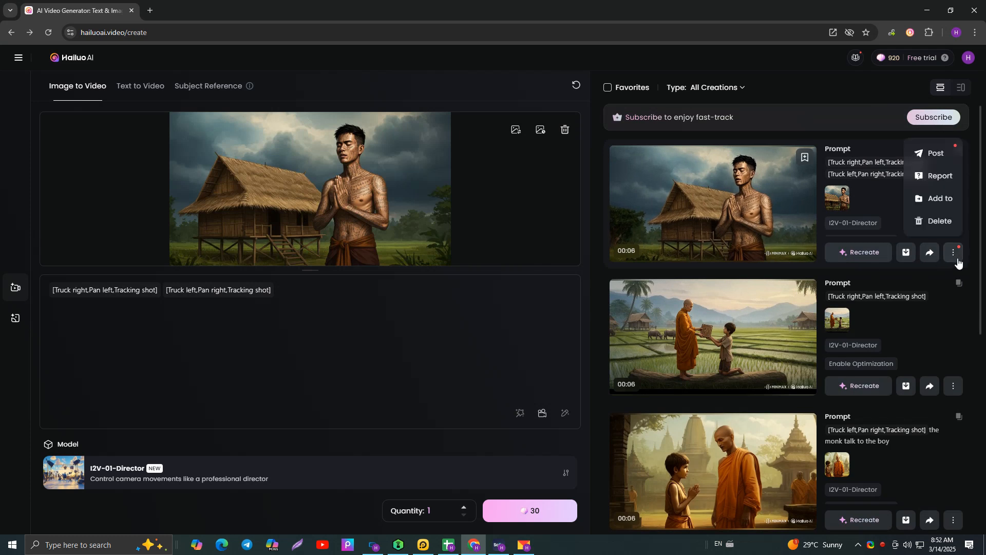
{"action": "left_click", "coordinate": [907, 253]}
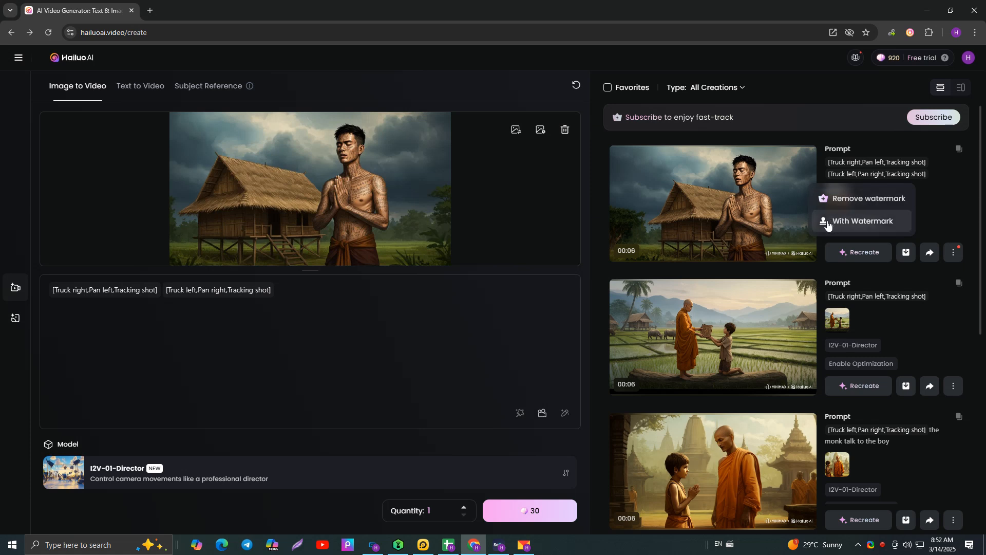
{"action": "left_click", "coordinate": [858, 225]}
{"action": "mouse_move", "coordinate": [903, 248]}
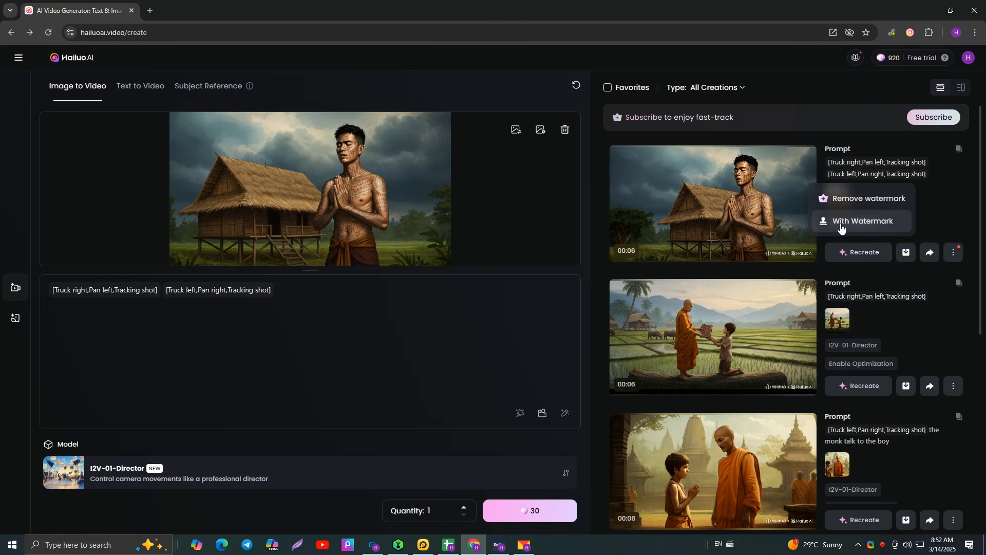
{"action": "left_click", "coordinate": [867, 223]}
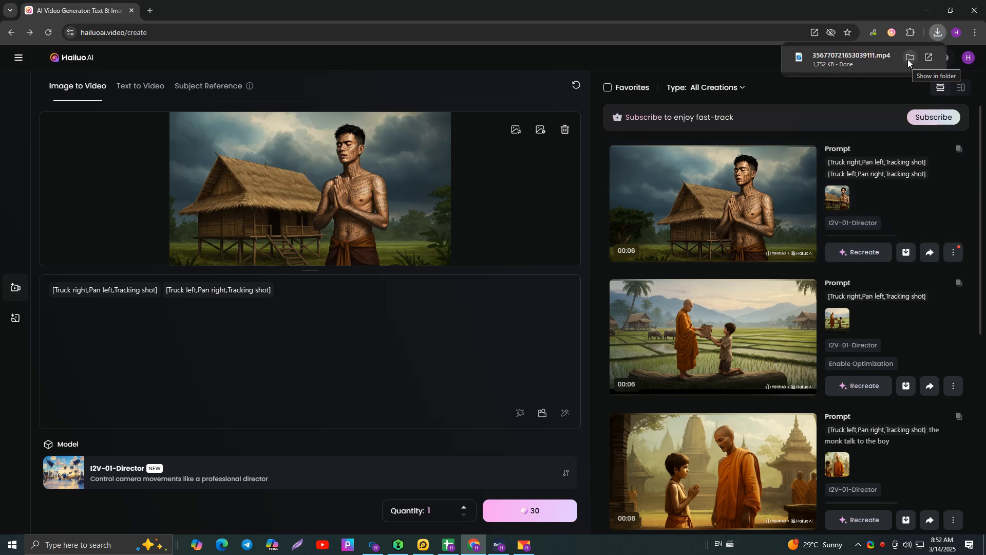
{"action": "left_click", "coordinate": [909, 58]}
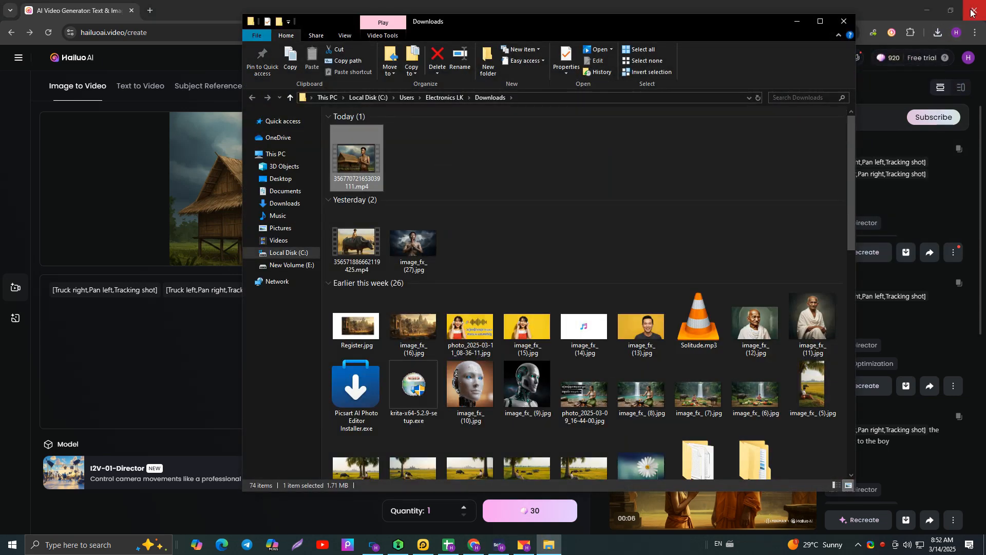
{"action": "left_click", "coordinate": [933, 13]}
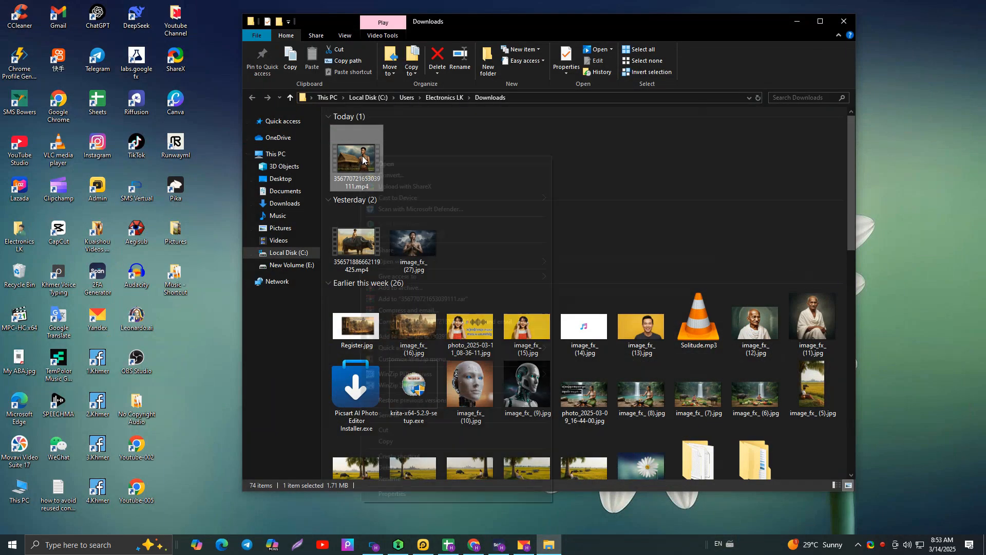
Open the downloaded 356770721653039111.mp4 in the video player and switch it from full screen to a small floating window.
{"action": "right_click", "coordinate": [361, 157]}
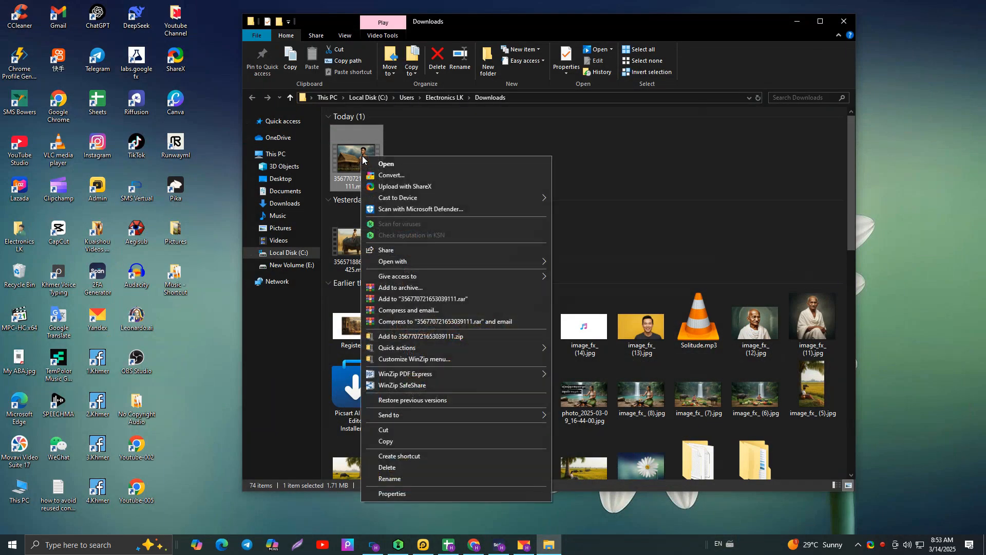
{"action": "left_click", "coordinate": [420, 167]}
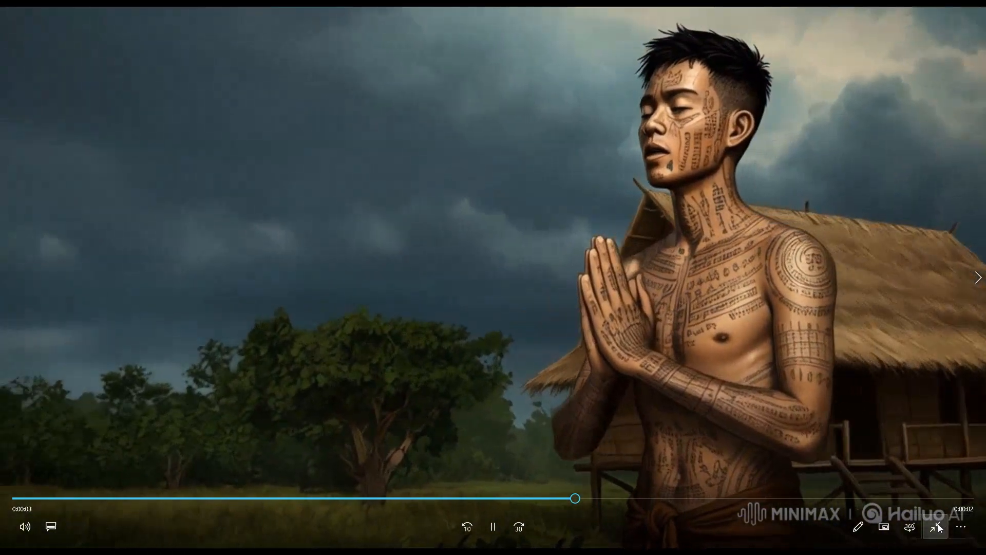
{"action": "left_click", "coordinate": [936, 525]}
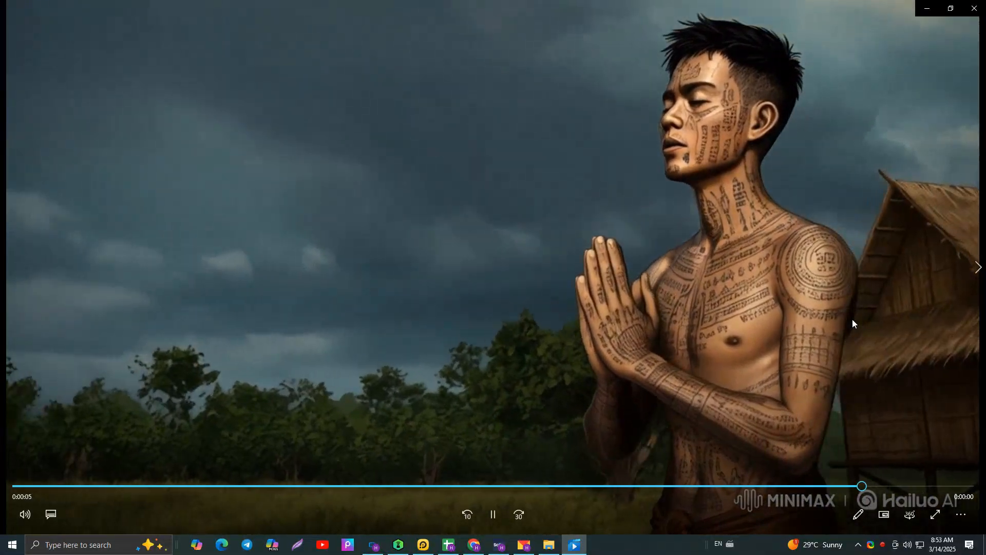
{"action": "left_click", "coordinate": [951, 9]}
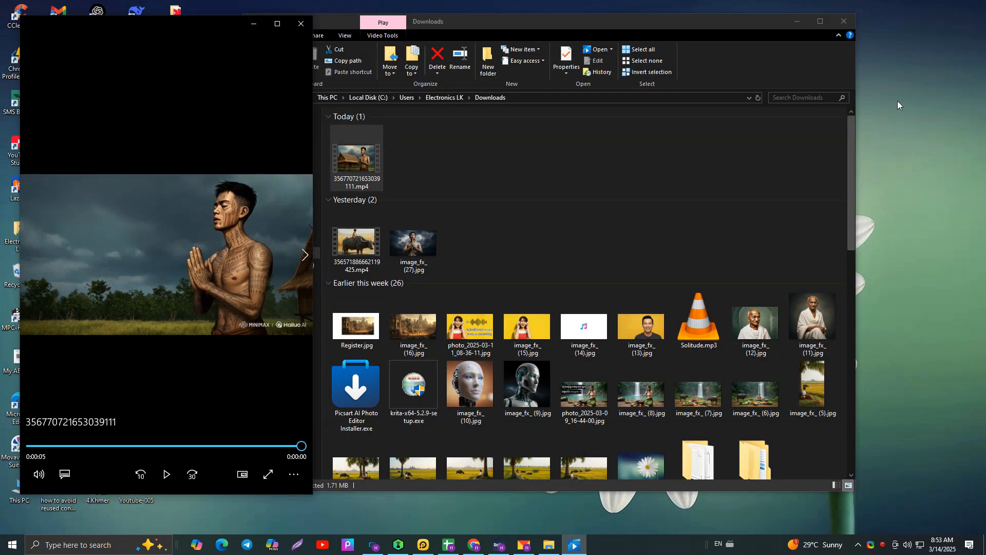
Replay the downloaded clip in a repositioned, wider player window and close the player.
{"action": "left_click_drag", "start_coordinate": [186, 30], "coordinate": [609, 25]}
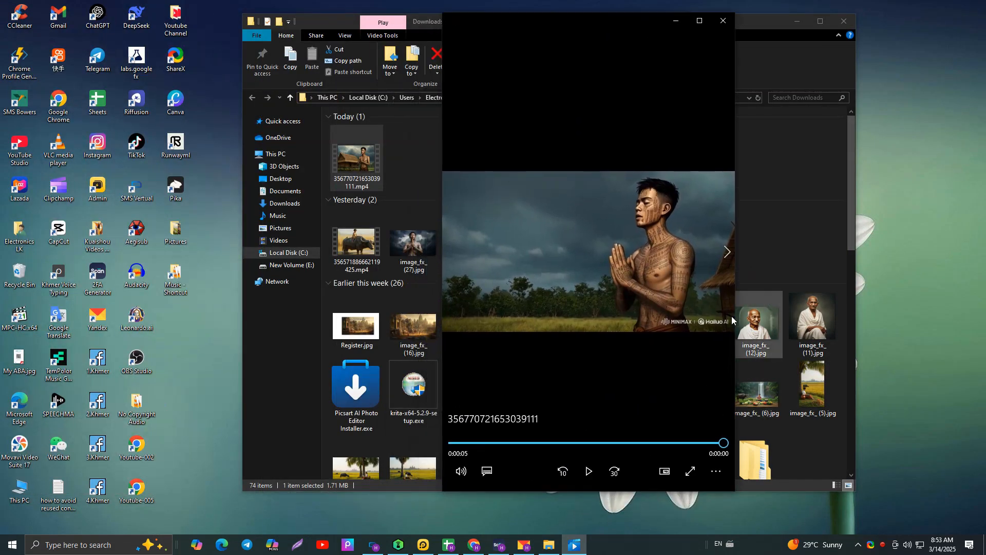
{"action": "left_click_drag", "start_coordinate": [739, 313], "coordinate": [910, 330]}
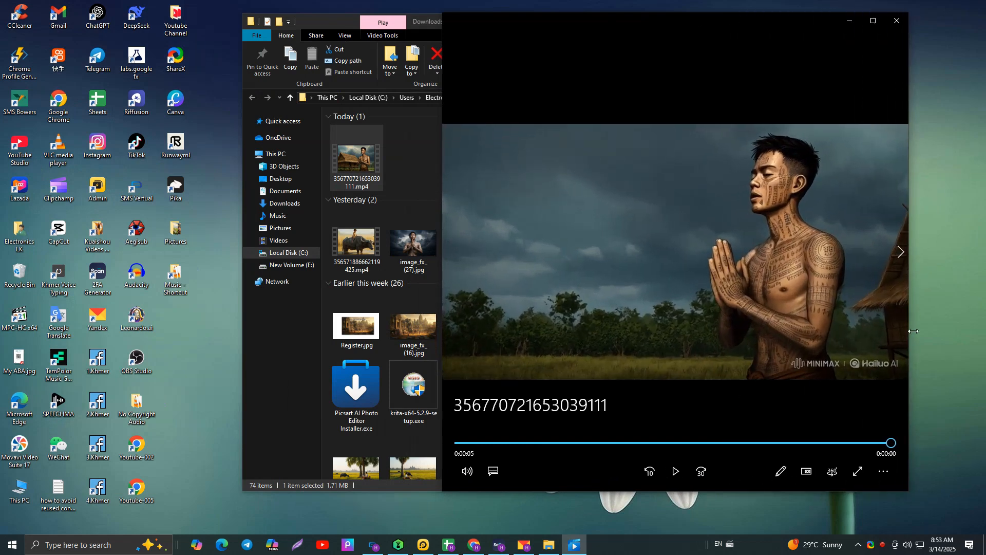
{"action": "left_click", "coordinate": [676, 469]}
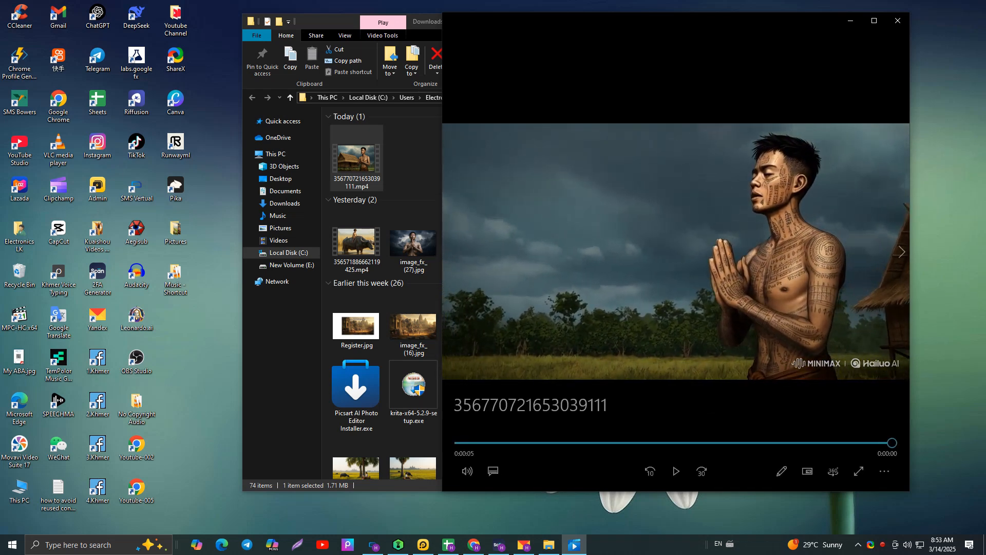
{"action": "left_click", "coordinate": [898, 21]}
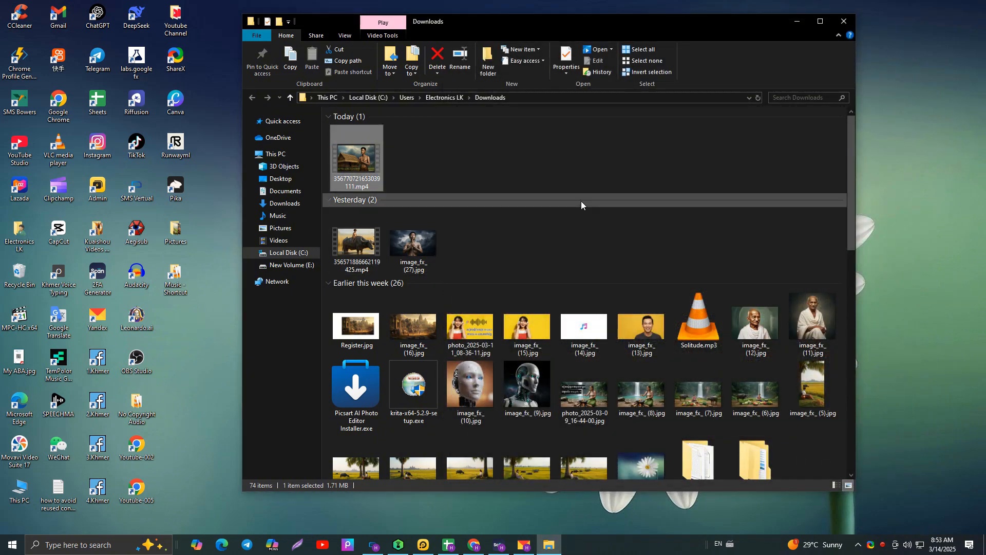
{"action": "left_click", "coordinate": [581, 201]}
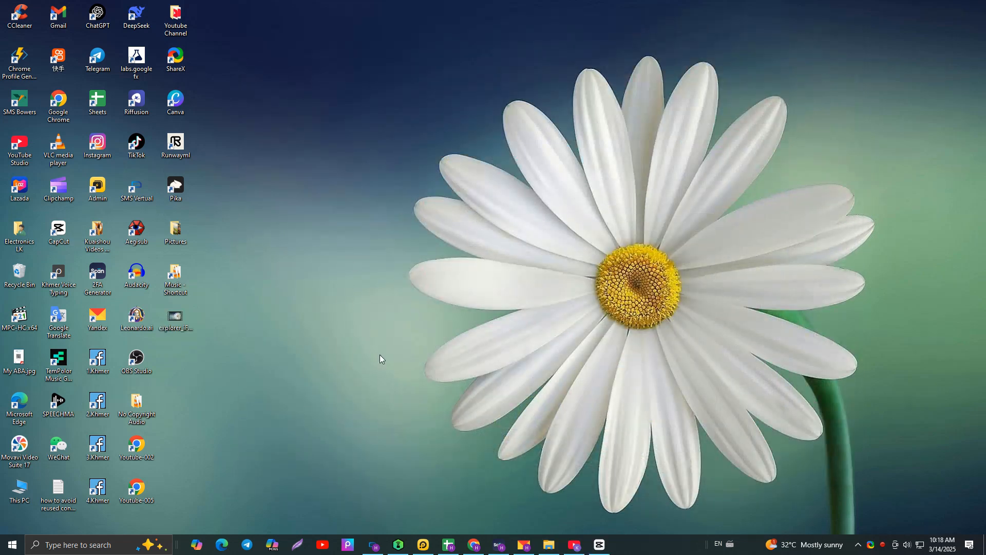
Switch to the YouTube window showing the Ai Tech channel's videos.
{"action": "left_click", "coordinate": [576, 543]}
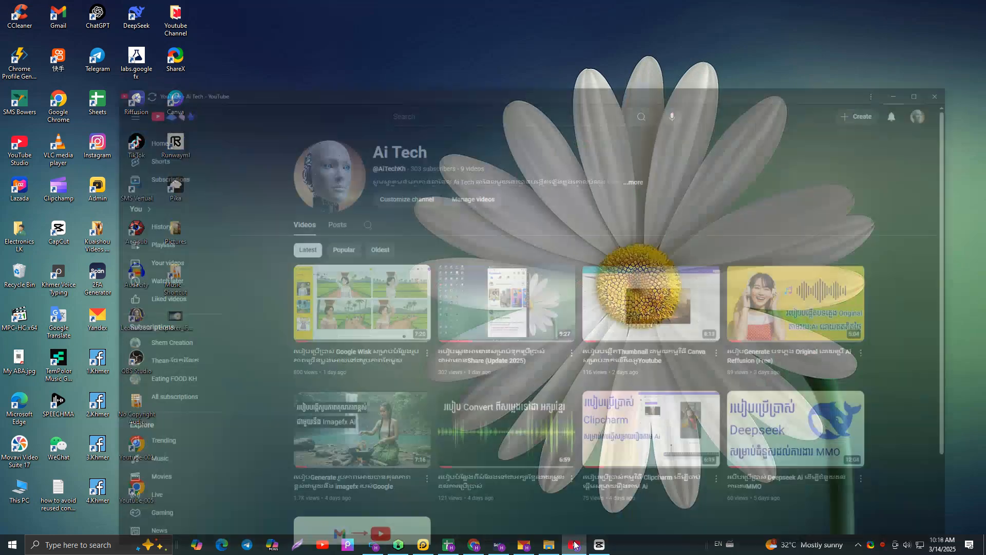